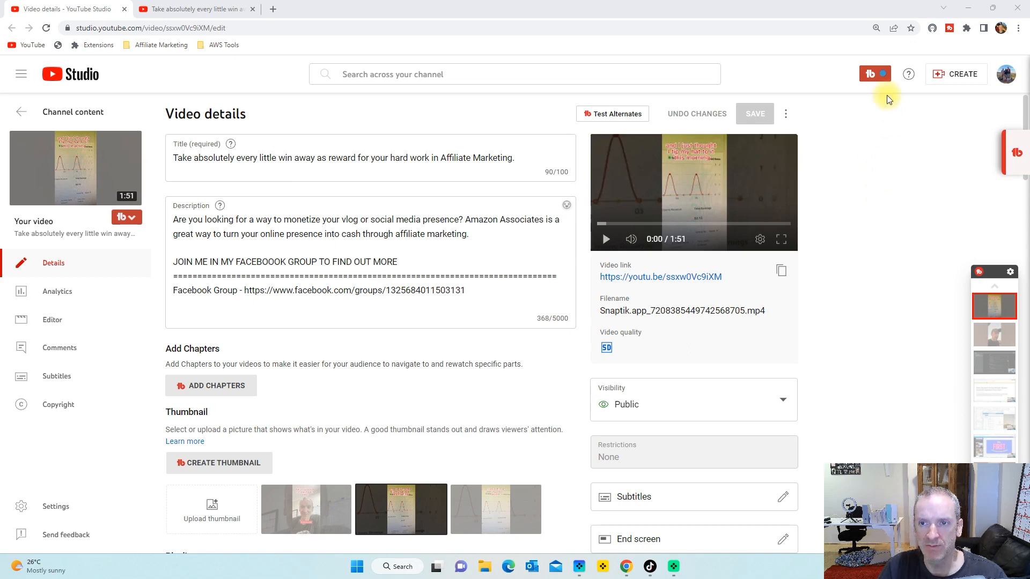
{"action": "left_click", "coordinate": [875, 73]}
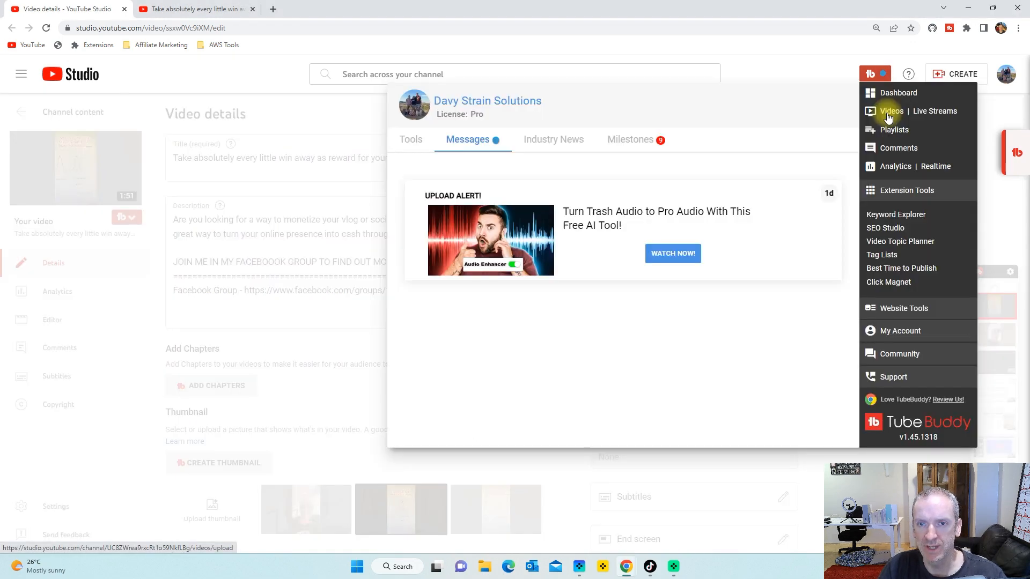
{"action": "left_click", "coordinate": [871, 75]}
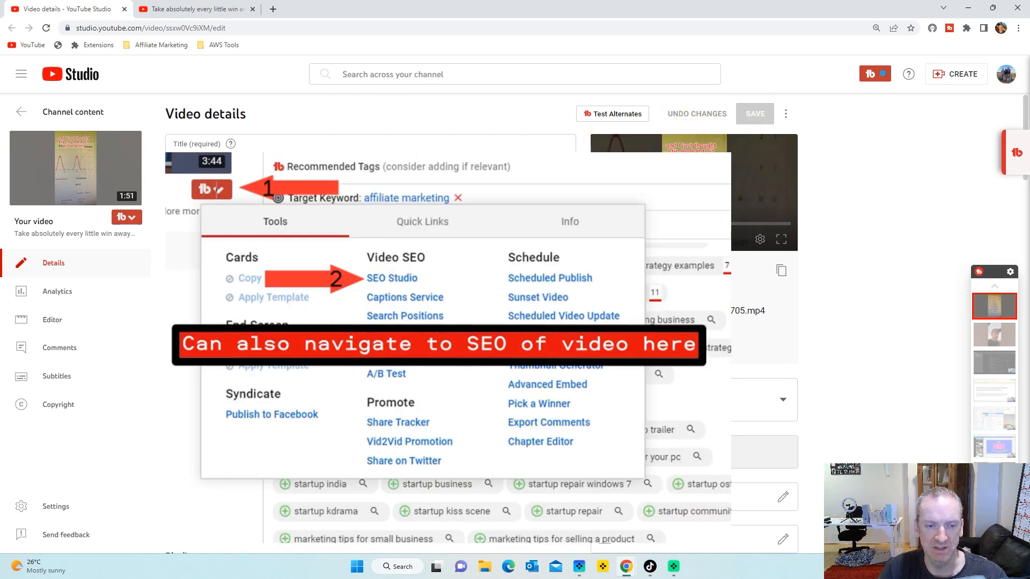
- Launch SEO Studio for the video from the SEO score on its watch page
{"action": "left_click", "coordinate": [207, 12]}
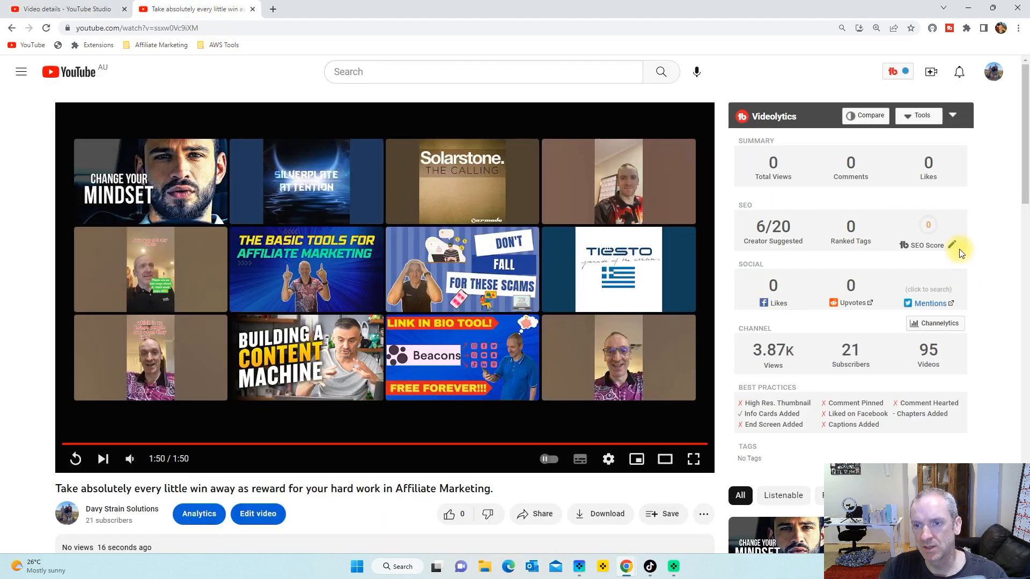
{"action": "mouse_move", "coordinate": [952, 248]}
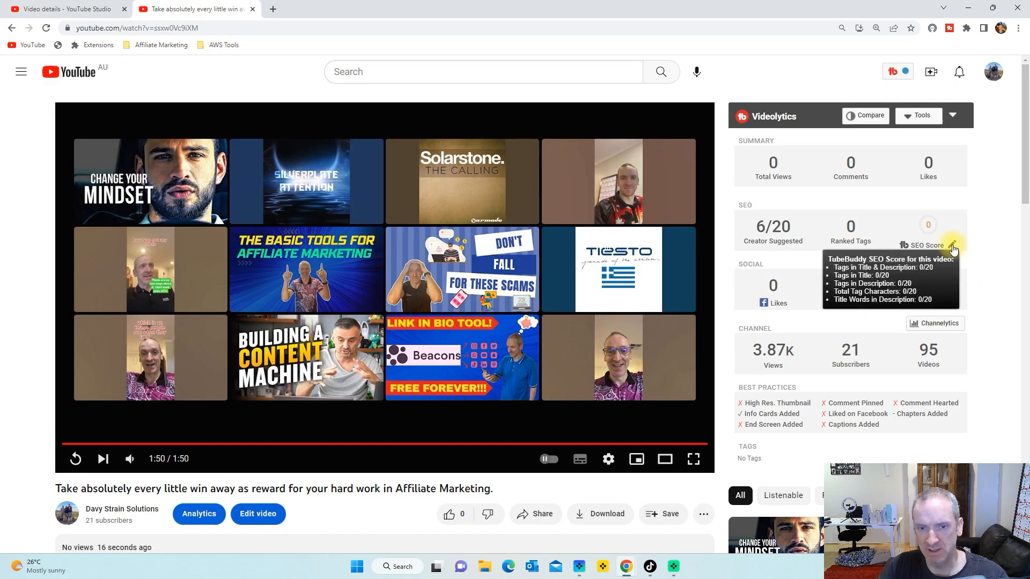
{"action": "left_click", "coordinate": [953, 248]}
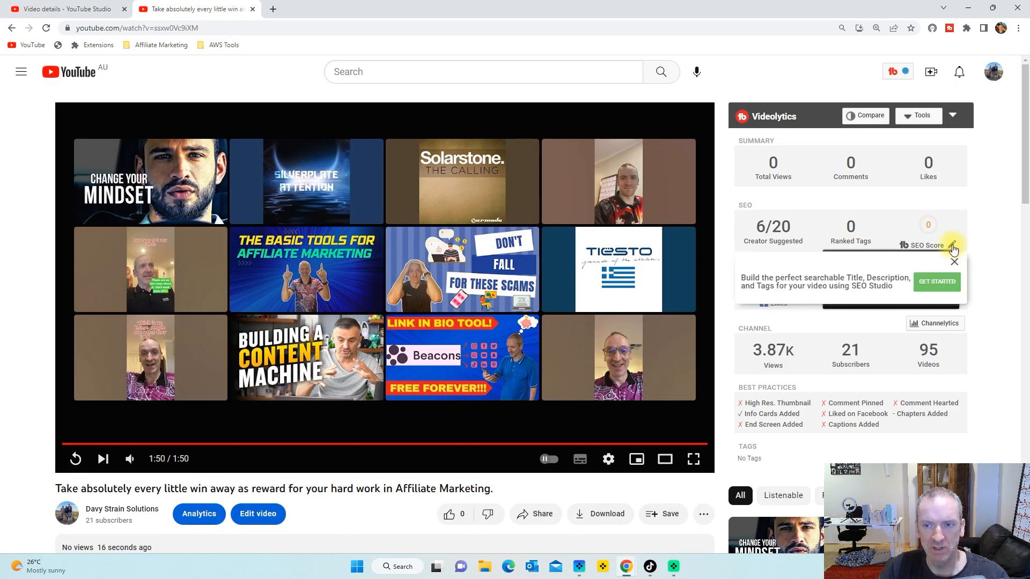
{"action": "left_click", "coordinate": [945, 281]}
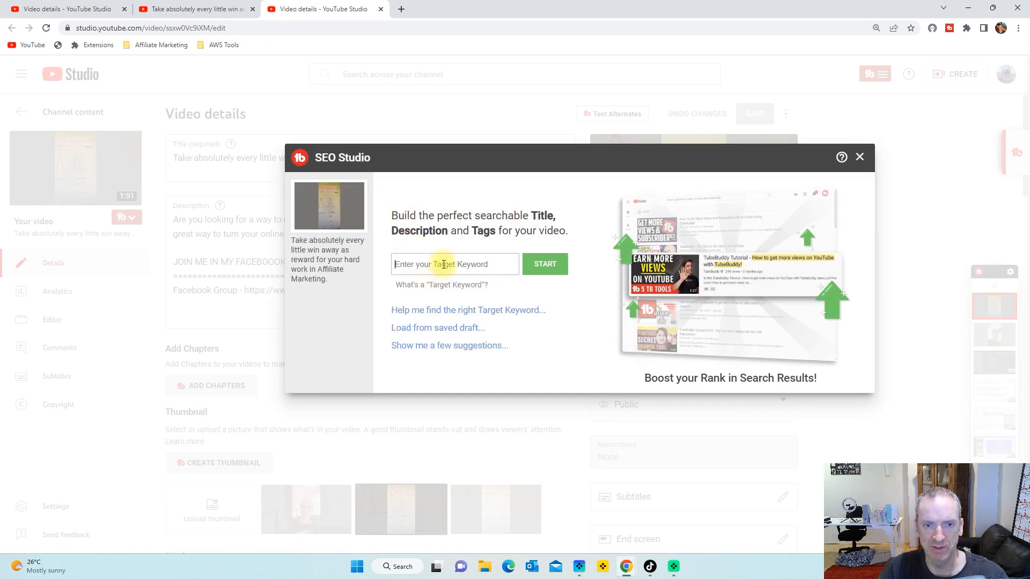
- Start the video's SEO optimization with "affiliate marketing" as the target keyword
{"action": "type", "text": "affil"}
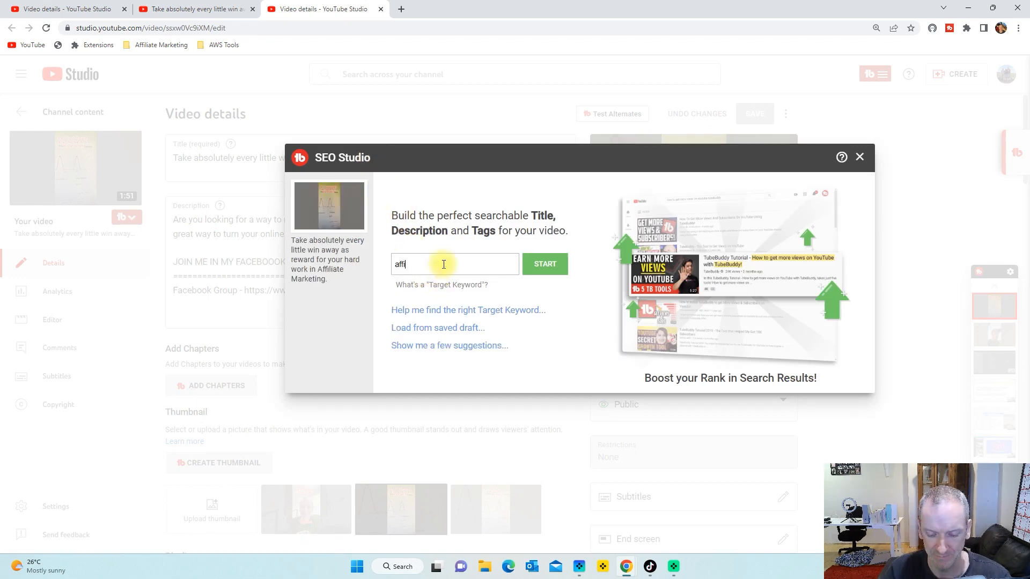
{"action": "type", "text": "iate mark"}
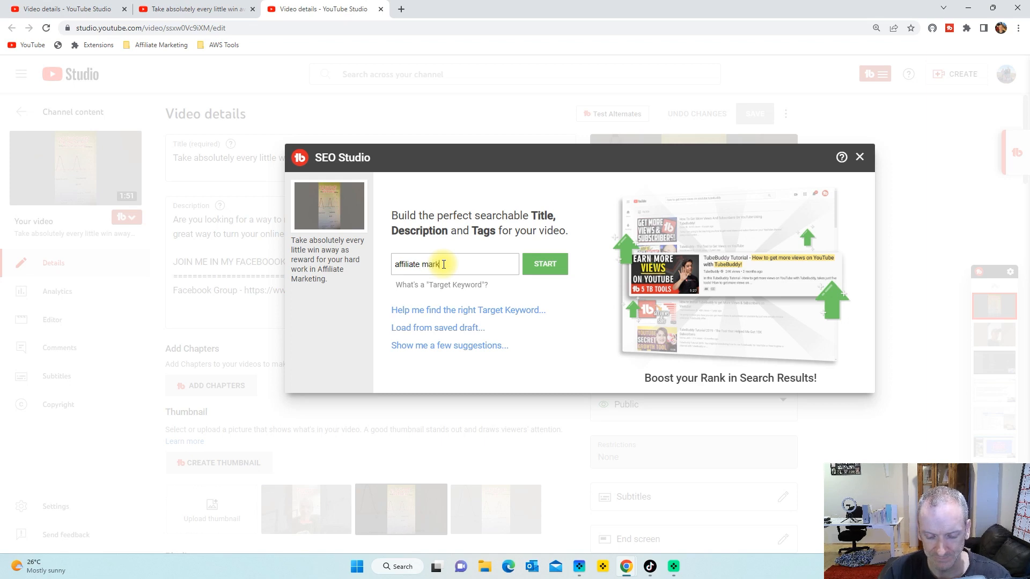
{"action": "type", "text": "eting"}
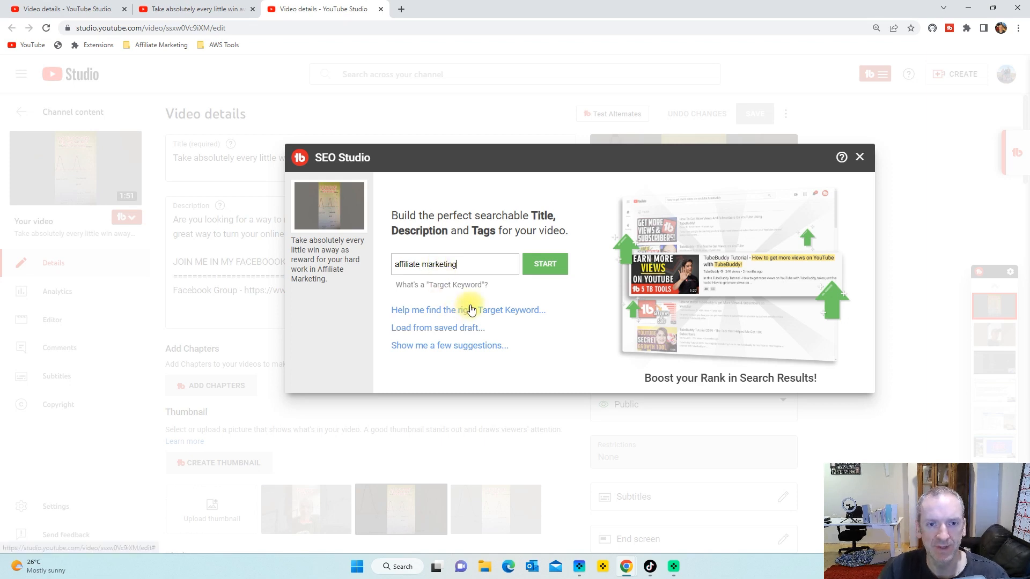
{"action": "left_click", "coordinate": [527, 272]}
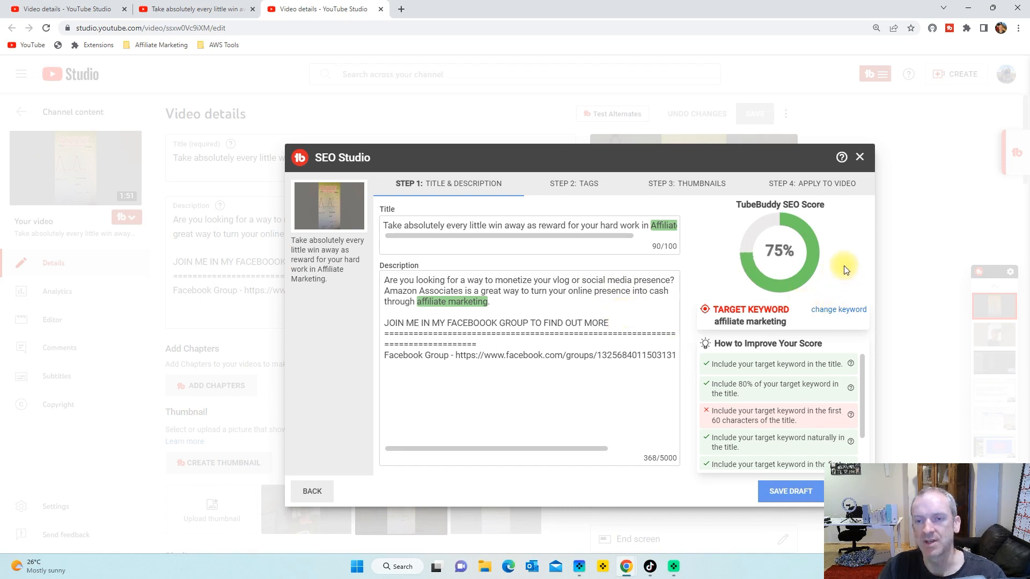
- Cut "Affiliate Marketing." from the end of the title and remove the leftover "in" so it ends with "hard work."
{"action": "scroll", "coordinate": [781, 408], "scroll_direction": "down", "scroll_amount": 1}
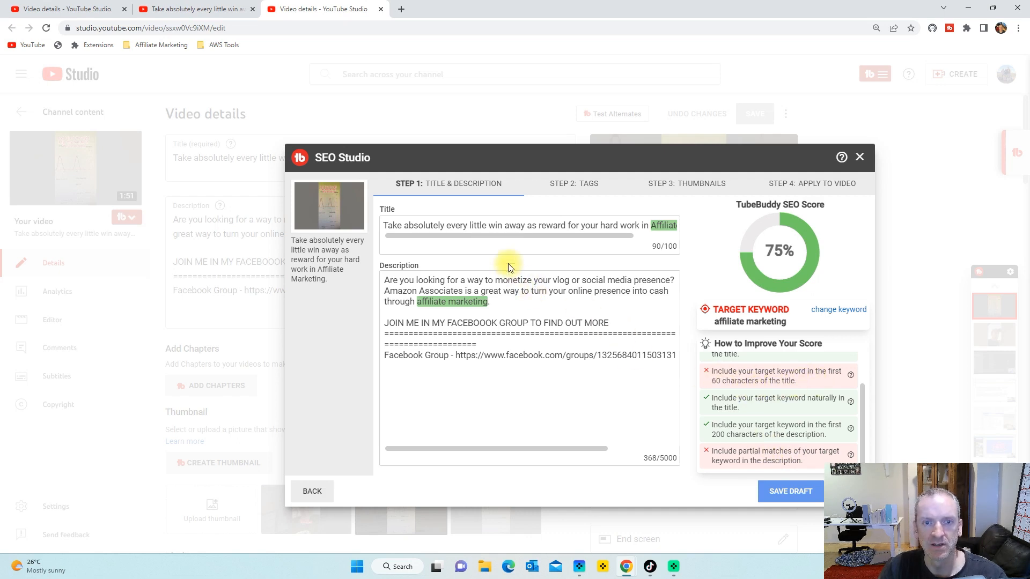
{"action": "left_click_drag", "start_coordinate": [651, 225], "coordinate": [681, 226]}
{"action": "key", "text": "ctrl+c"}
{"action": "right_click", "coordinate": [660, 226]}
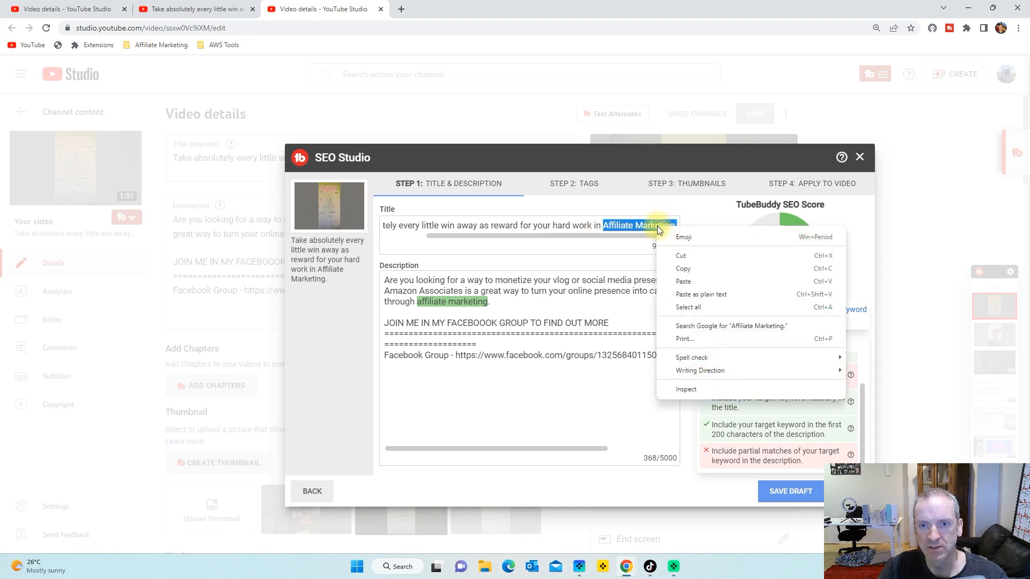
{"action": "left_click", "coordinate": [687, 262]}
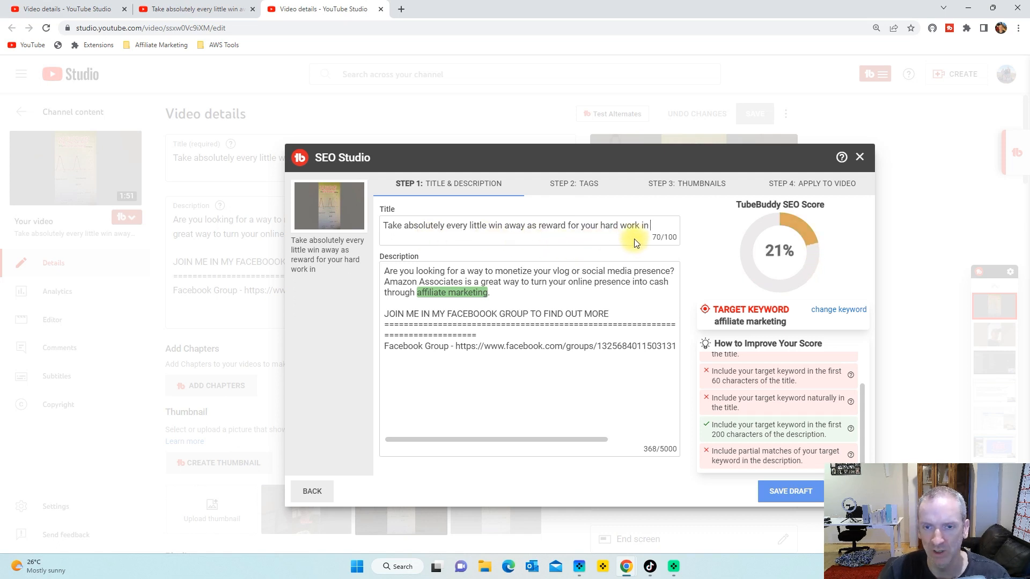
{"action": "key", "text": "BackSpace"}
{"action": "type", "text": "."}
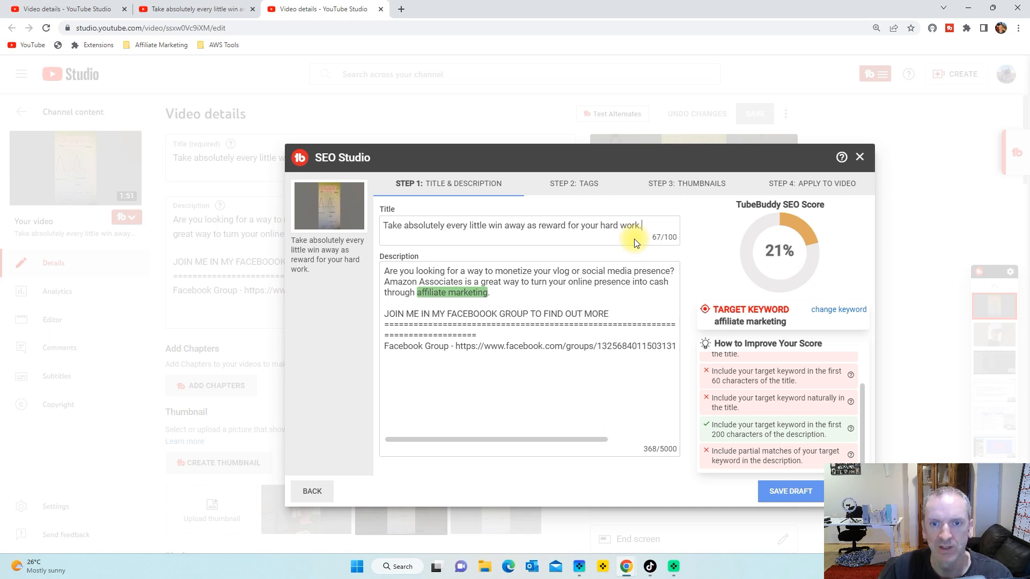
- Begin the title with "In Affiliate Marketing," and change the following word "Take" to lowercase "take"
{"action": "left_click", "coordinate": [386, 227]}
{"action": "type", "text": "In"}
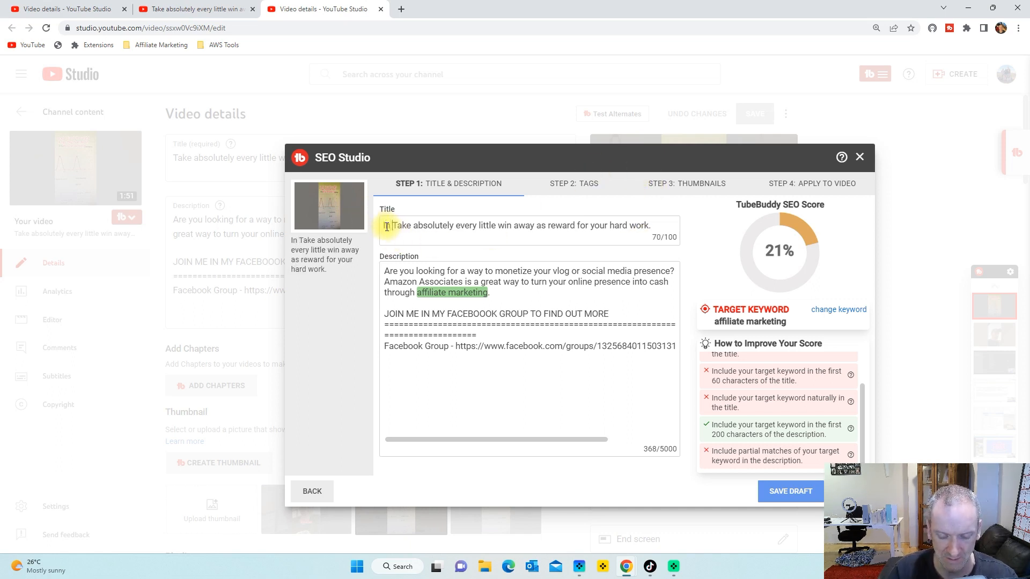
{"action": "key", "text": "ctrl+v"}
{"action": "key", "text": "BackSpace"}
{"action": "type", "text": ","}
{"action": "key", "text": "Delete"}
{"action": "key", "text": "Delete"}
{"action": "type", "text": "ta"}
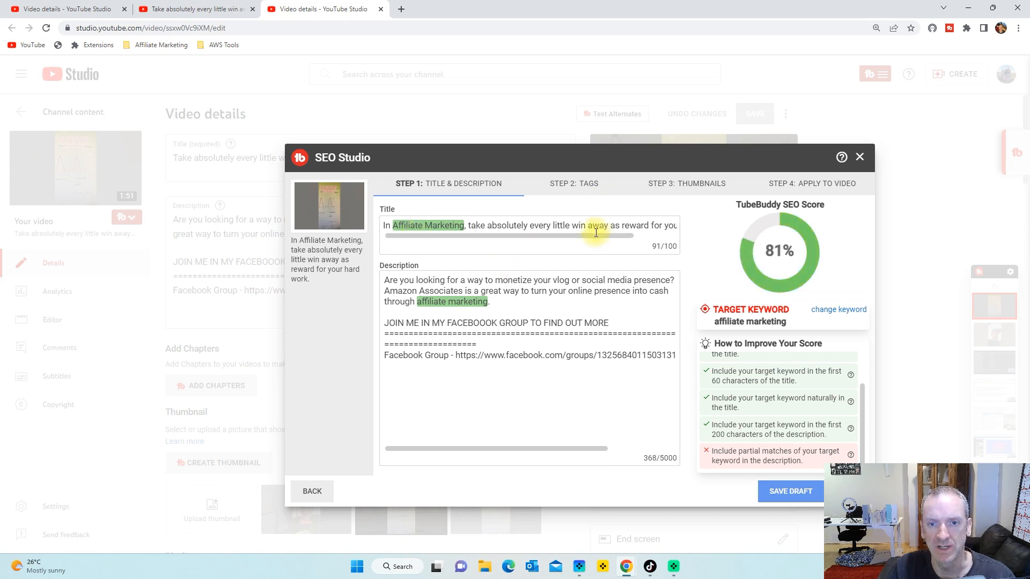
{"action": "left_click_drag", "start_coordinate": [601, 232], "coordinate": [668, 236]}
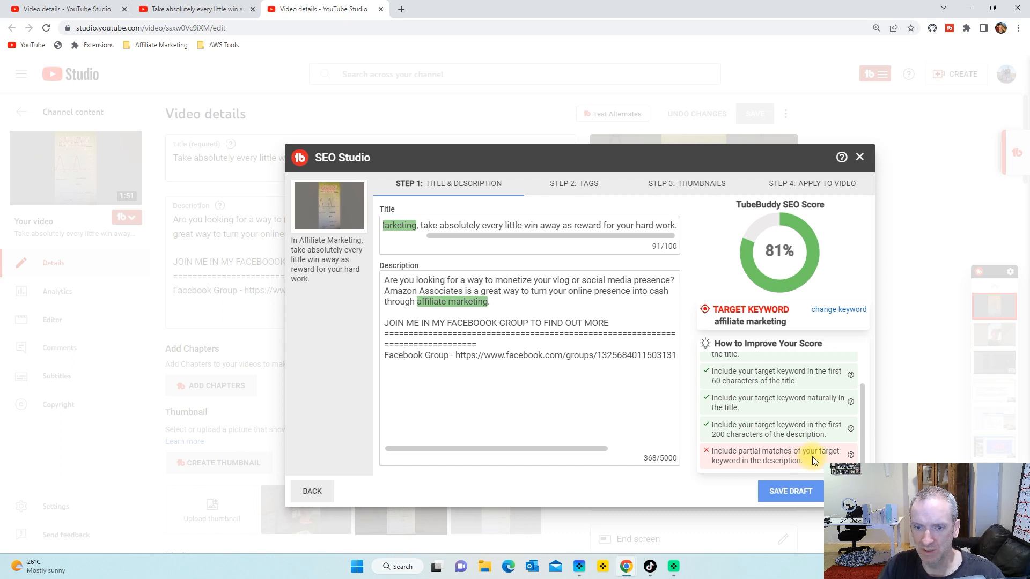
- Insert "using affiliate marketing" after "social media presence" in the description's first sentence and review the improvement checklist
{"action": "left_click_drag", "start_coordinate": [494, 299], "coordinate": [489, 295]}
{"action": "left_click", "coordinate": [491, 301]}
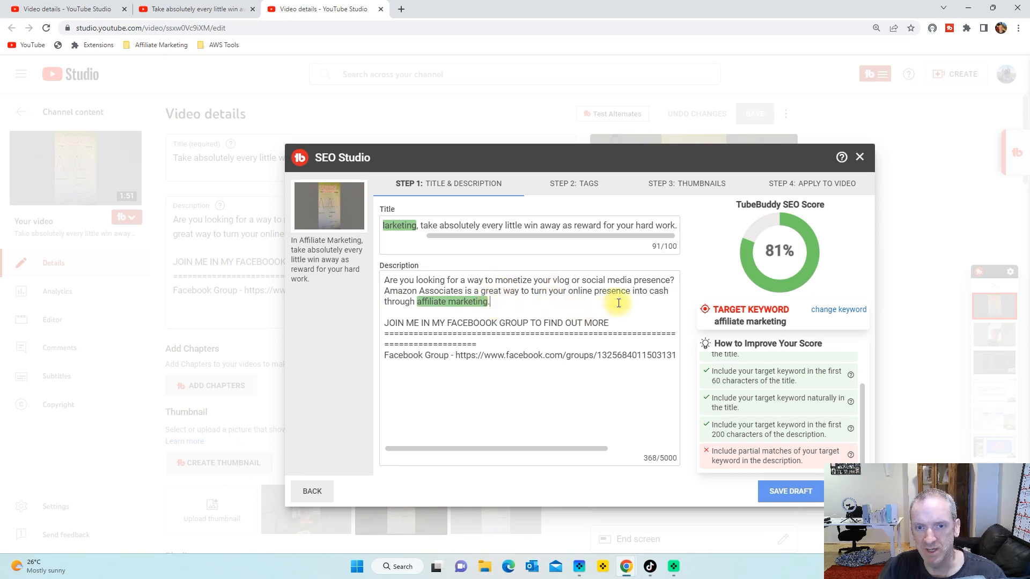
{"action": "left_click", "coordinate": [671, 283]}
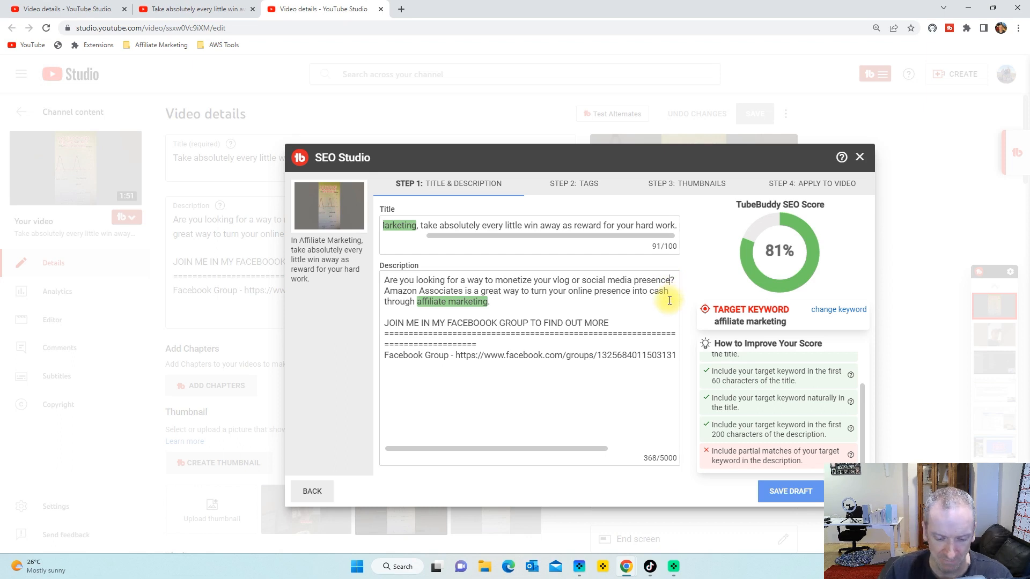
{"action": "type", "text": "msa"}
{"action": "key", "text": "BackSpace"}
{"action": "key", "text": "BackSpace"}
{"action": "key", "text": "BackSpace"}
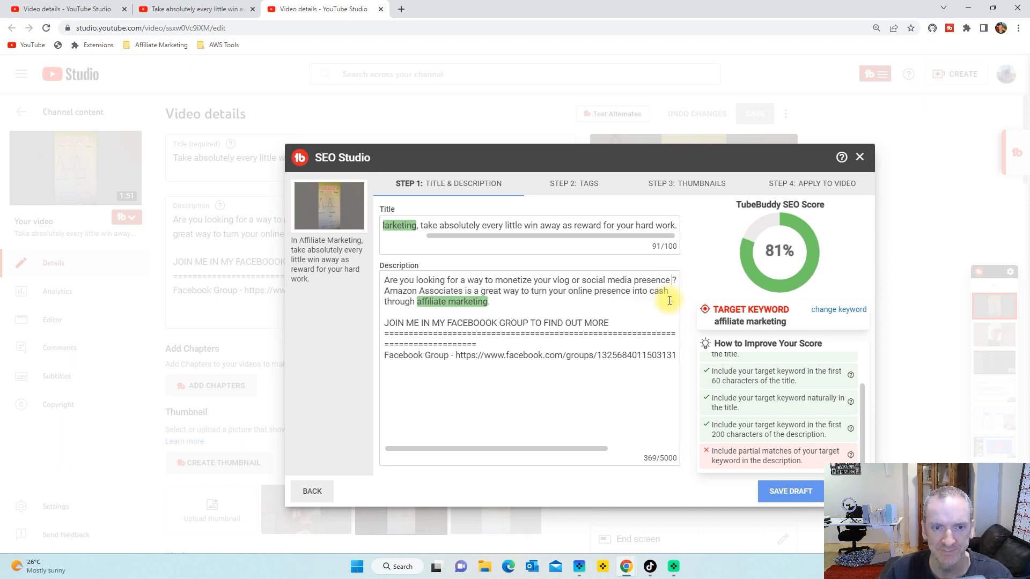
{"action": "type", "text": "using aff"}
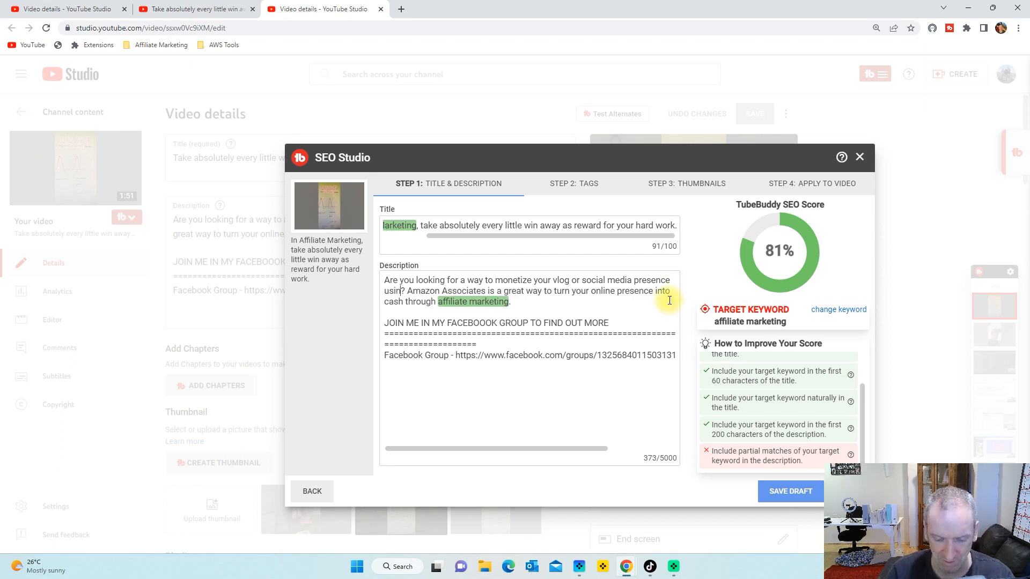
{"action": "type", "text": "iliate marke"}
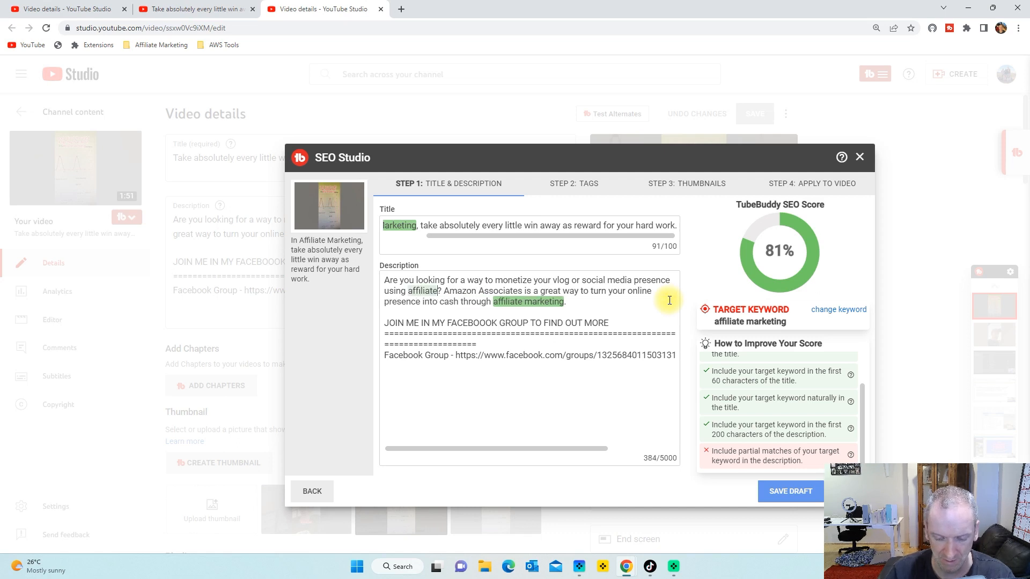
{"action": "type", "text": "tin"}
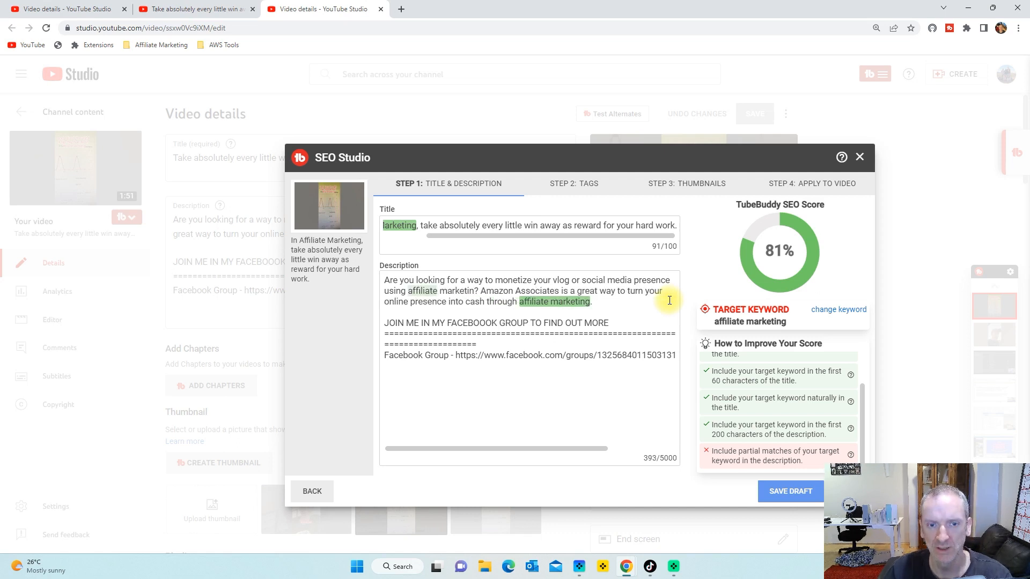
{"action": "type", "text": "g"}
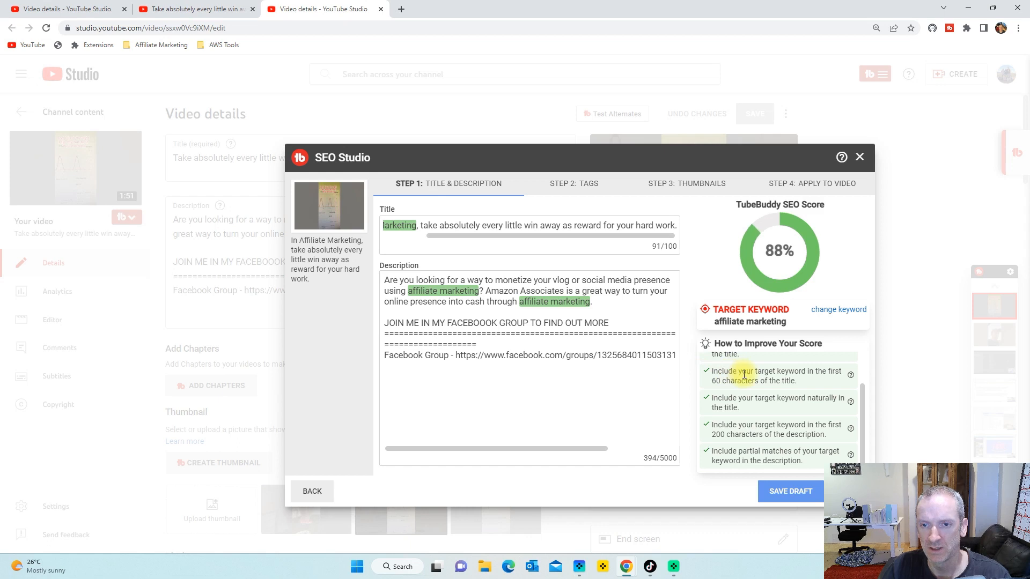
{"action": "scroll", "coordinate": [789, 411], "scroll_direction": "up", "scroll_amount": 1}
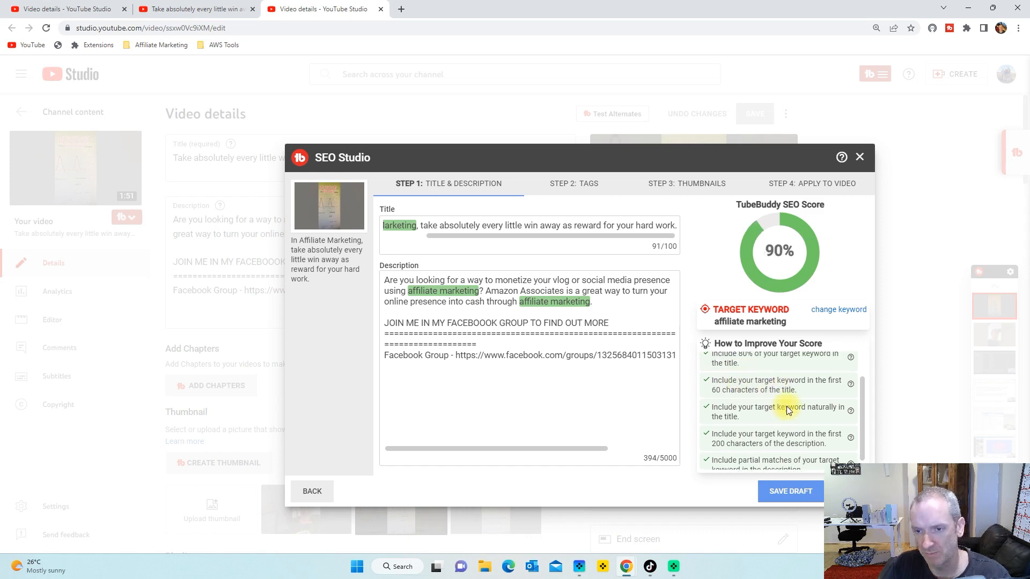
{"action": "scroll", "coordinate": [788, 411], "scroll_direction": "down", "scroll_amount": 1}
{"action": "scroll", "coordinate": [786, 406], "scroll_direction": "up", "scroll_amount": 1}
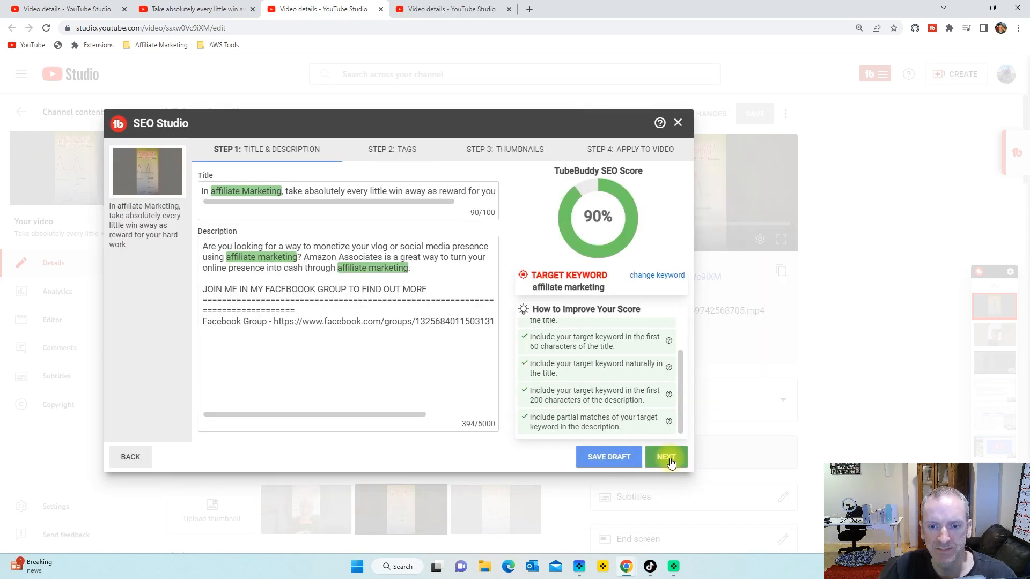
- Proceed to the tags stage, add the suggested tags "affilate marketing" and "affiliate marketing 2023", and sort the suggestions by score
{"action": "left_click", "coordinate": [667, 459]}
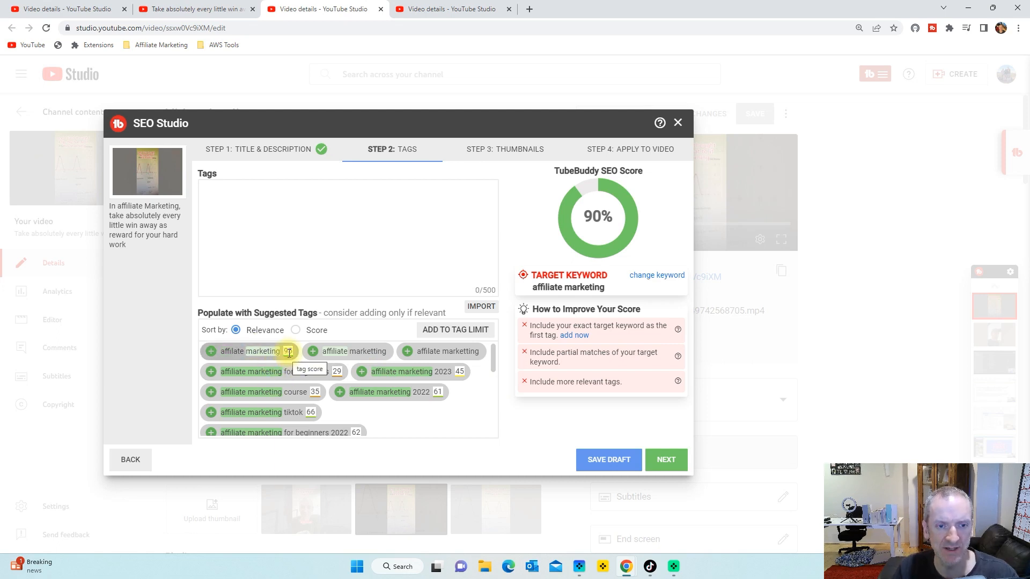
{"action": "left_click", "coordinate": [211, 352]}
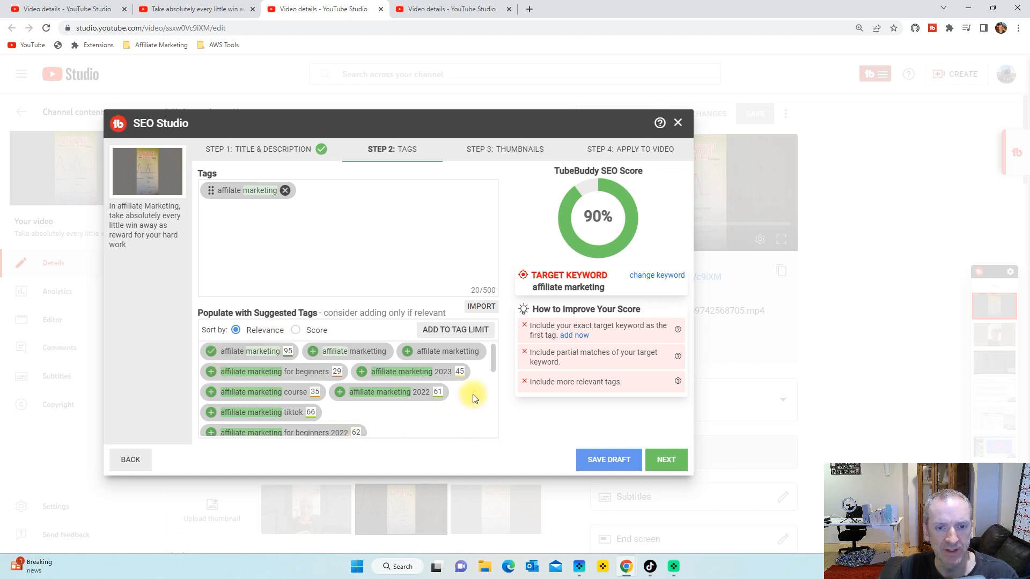
{"action": "left_click", "coordinate": [362, 374]}
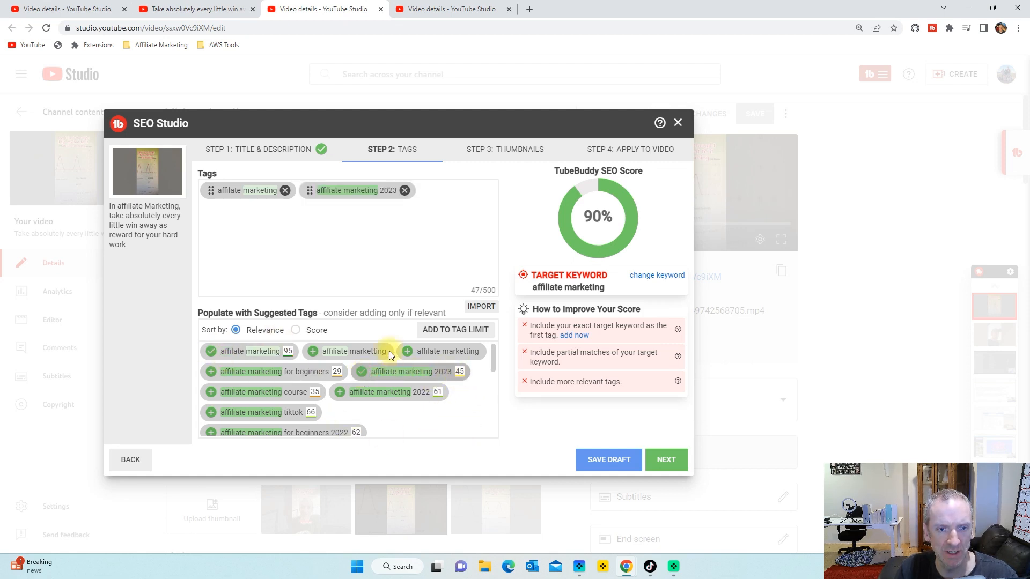
{"action": "left_click", "coordinate": [310, 333]}
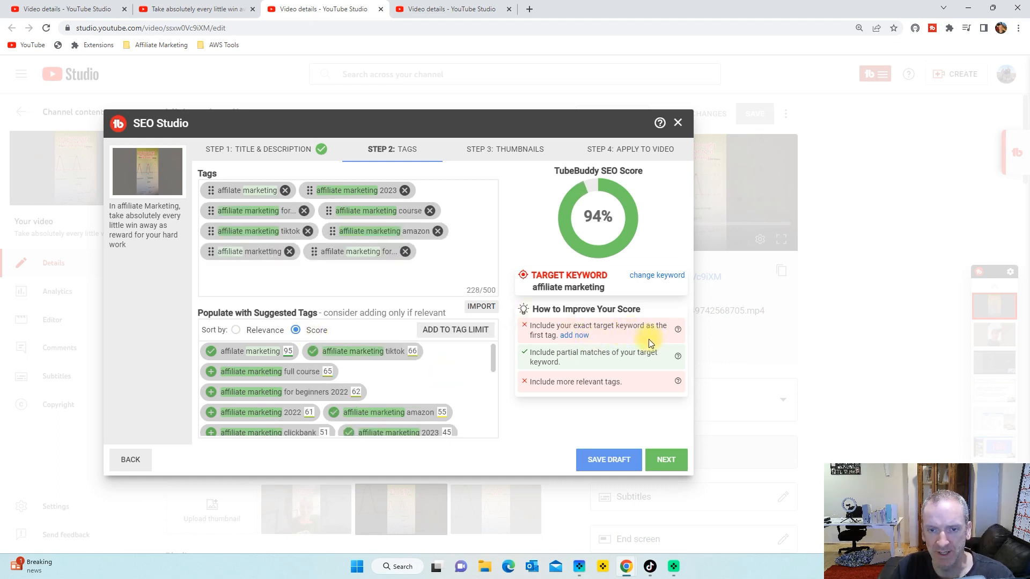
- Add the exact target keyword "affiliate marketing" as the first tag using the improvement suggestion
{"action": "left_click", "coordinate": [574, 335]}
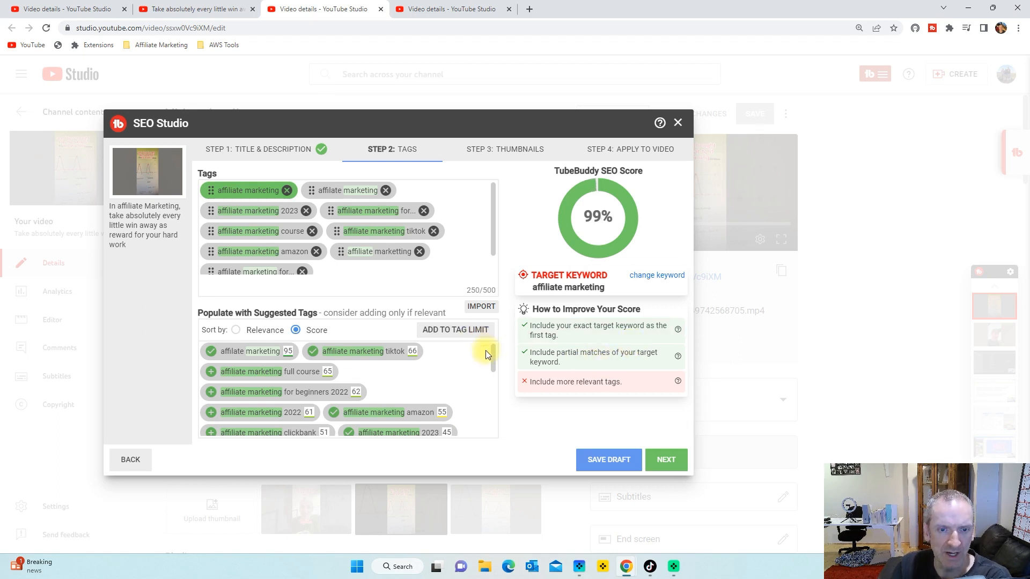
{"action": "scroll", "coordinate": [453, 371], "scroll_direction": "down", "scroll_amount": 1}
{"action": "scroll", "coordinate": [452, 372], "scroll_direction": "up", "scroll_amount": 1}
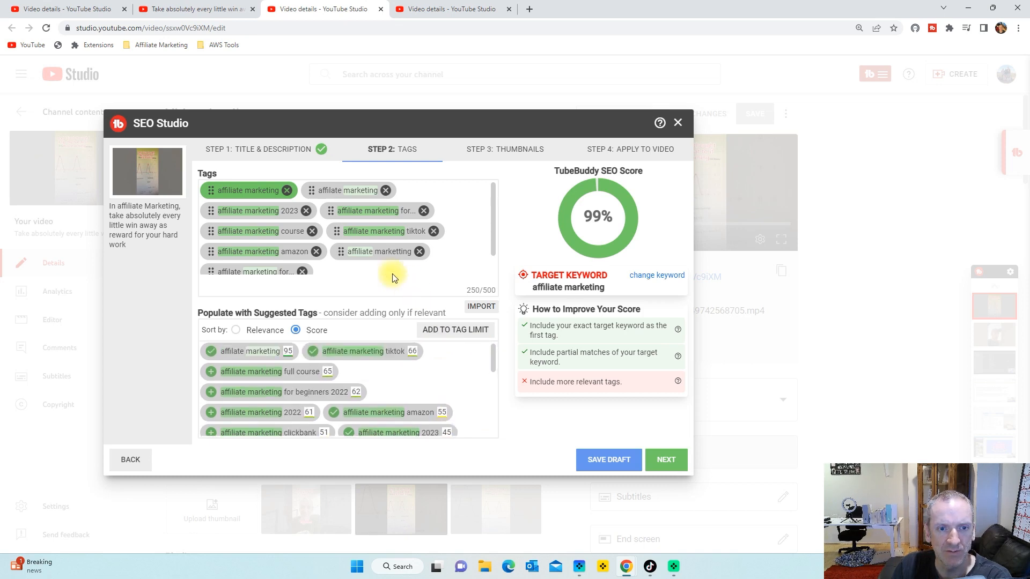
- Add "amazon" as a custom tag at the end of the tag list
{"action": "left_click", "coordinate": [430, 272]}
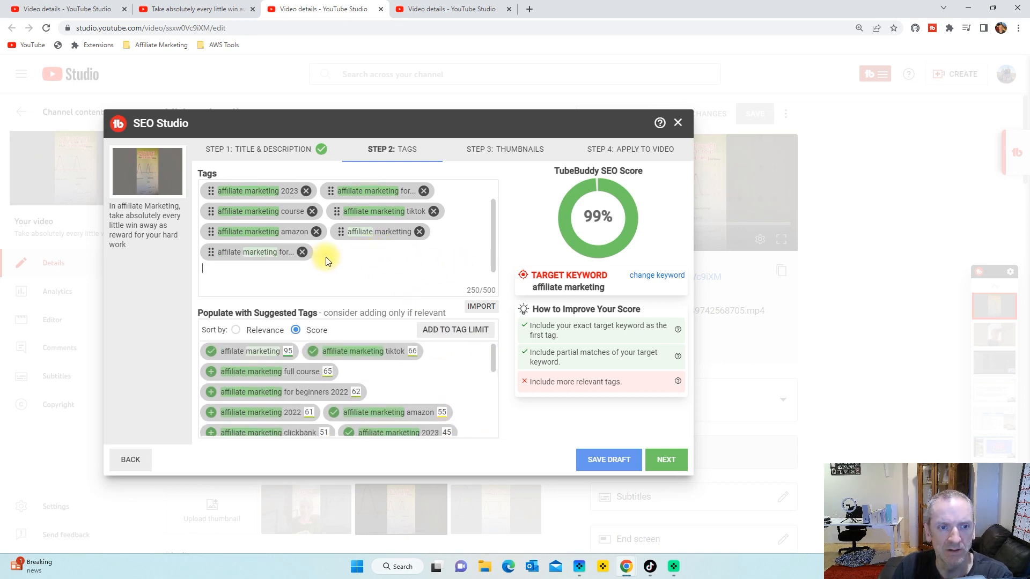
{"action": "type", "text": "amazon"}
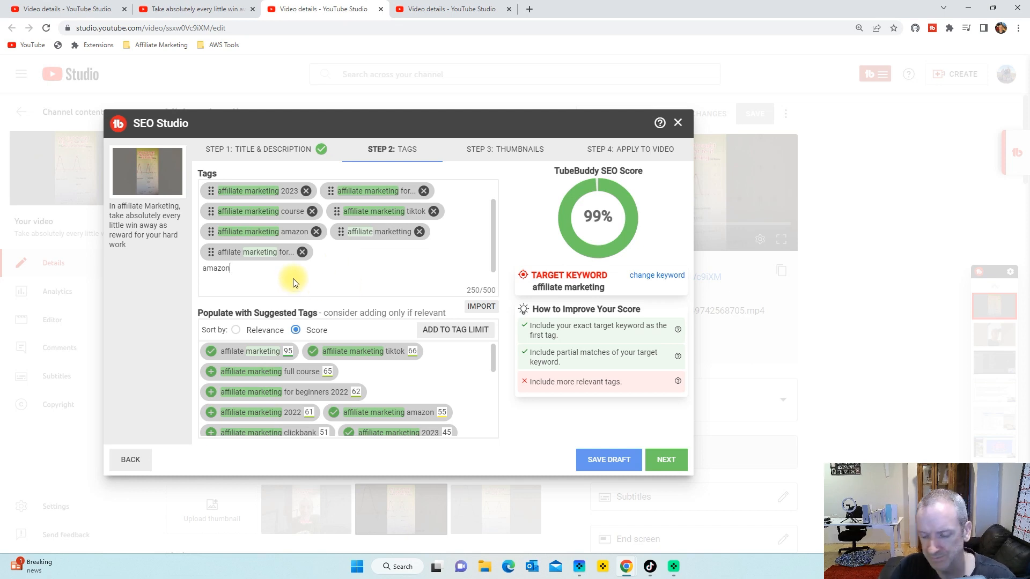
{"action": "key", "text": "Return"}
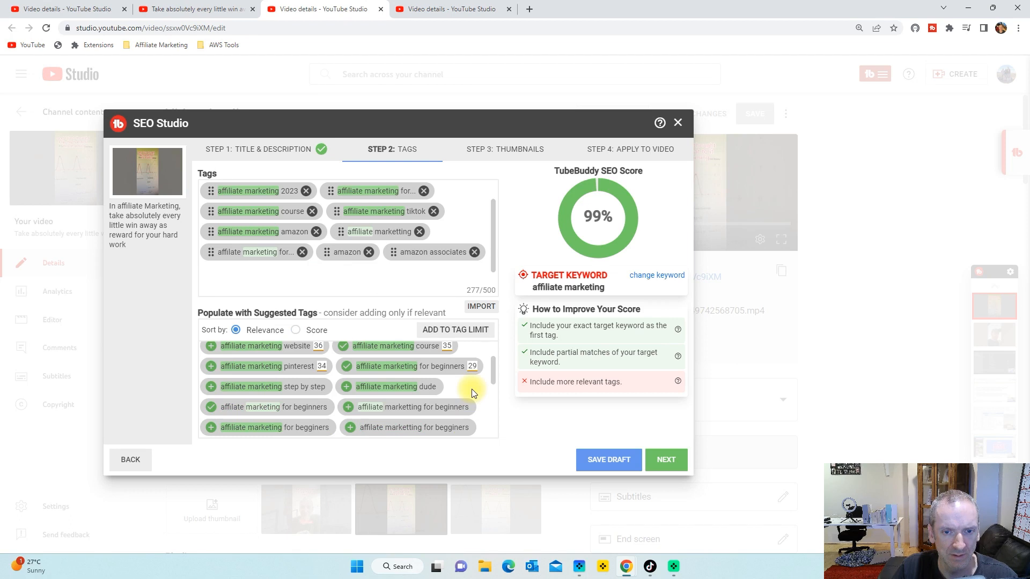
- Add the suggested tag "affiliate marketing pinterest" plus custom tags "beginner", "online marketing", "digital marketing", "online business", "make money online" and "make money"
{"action": "scroll", "coordinate": [472, 393], "scroll_direction": "up", "scroll_amount": 1}
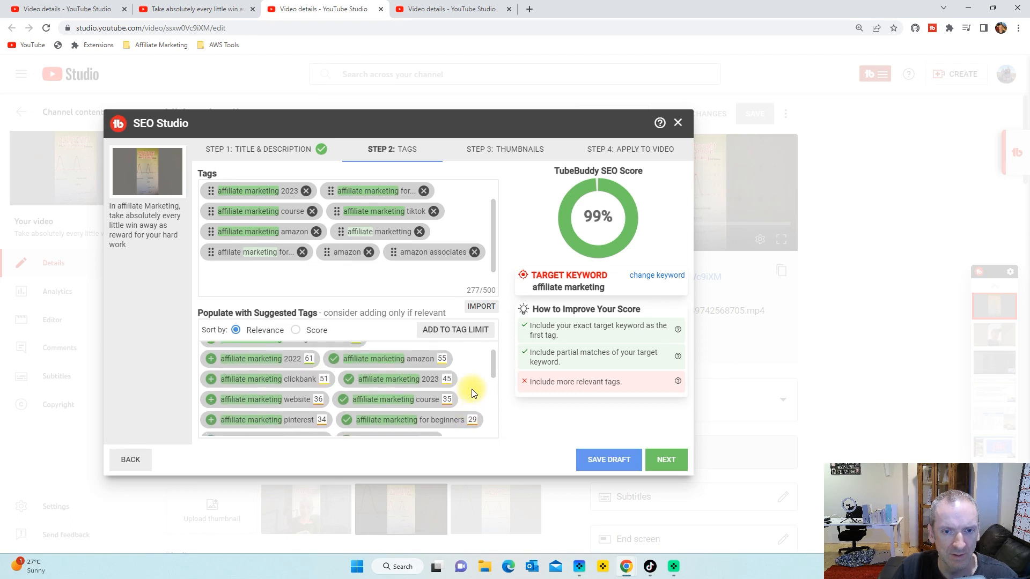
{"action": "left_click", "coordinate": [210, 420]}
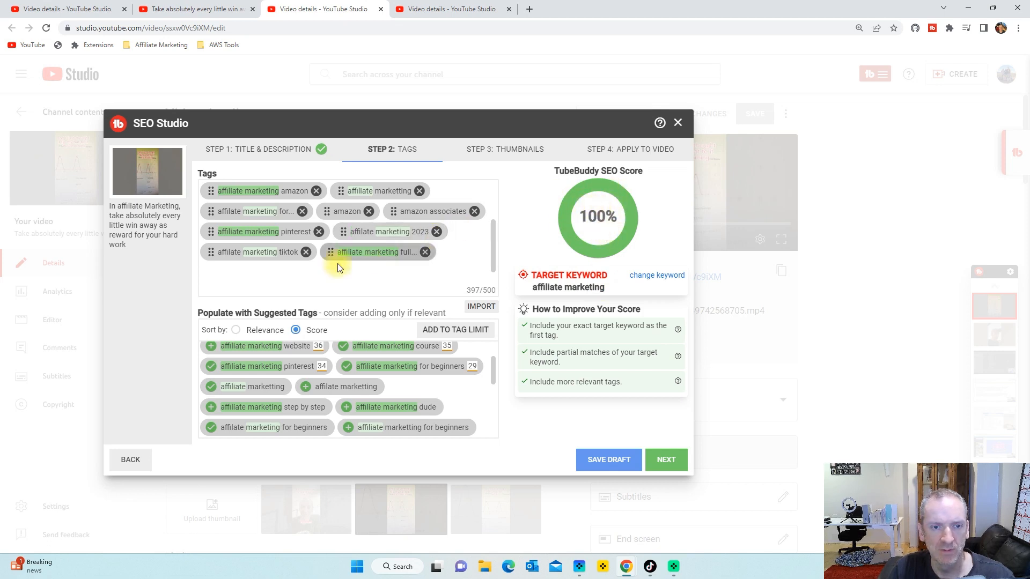
{"action": "left_click", "coordinate": [230, 271]}
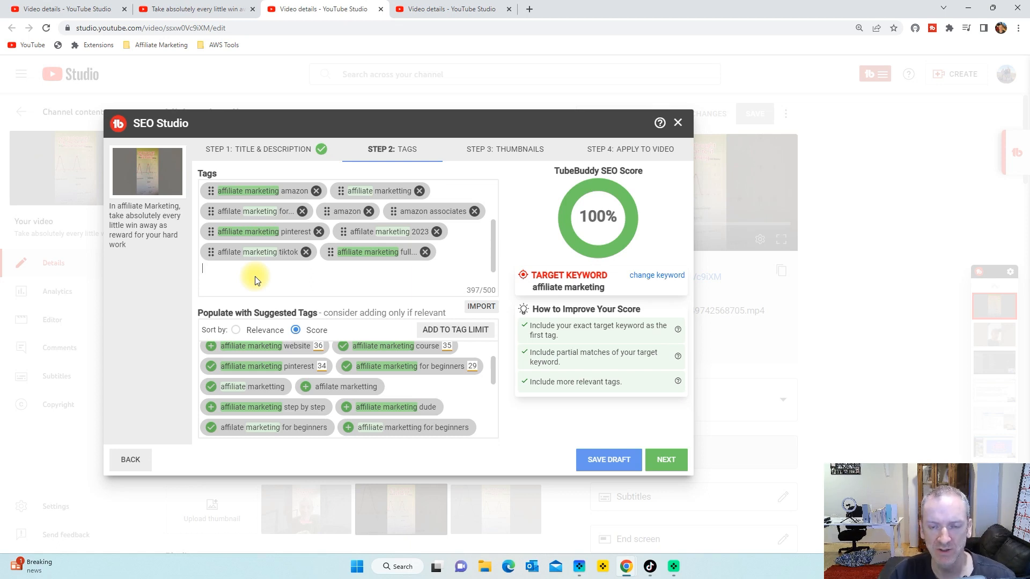
{"action": "type", "text": "beginner, online marketing, digital marketing, online business, make money online, make money"}
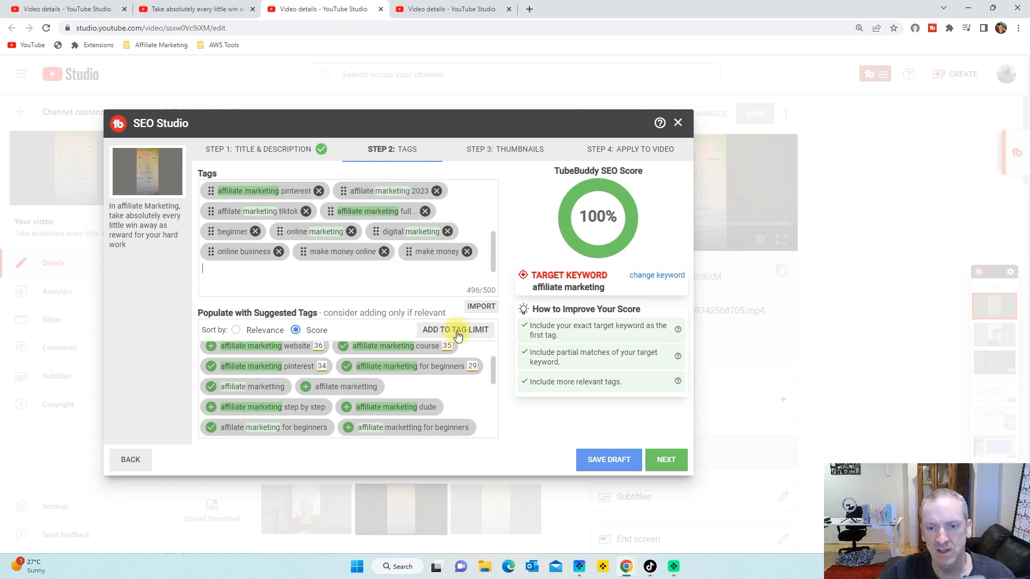
- Apply the finished optimization to the video, keeping the existing thumbnail, and save the changes to the video details
{"action": "left_click", "coordinate": [665, 461]}
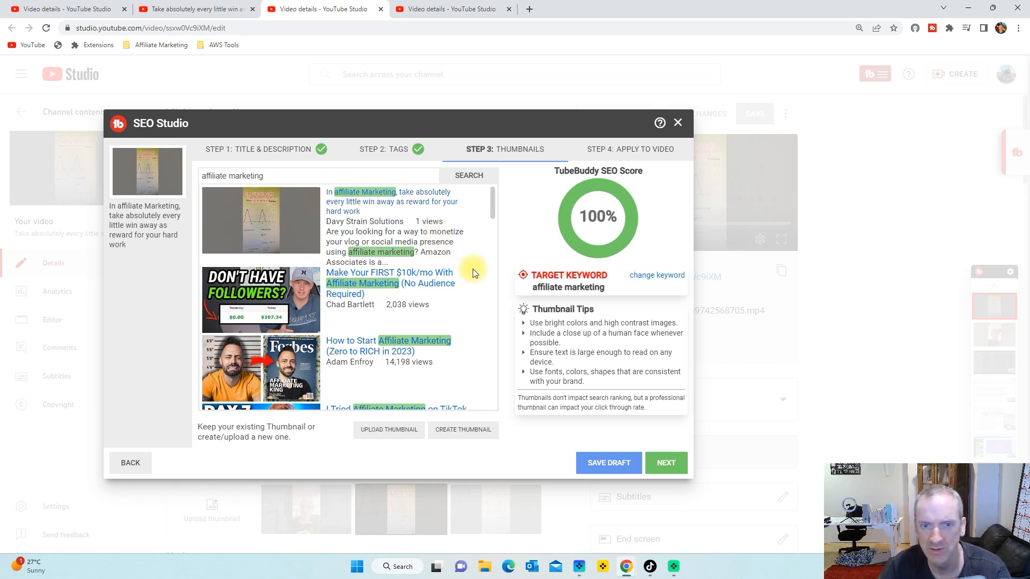
{"action": "left_click", "coordinate": [667, 463]}
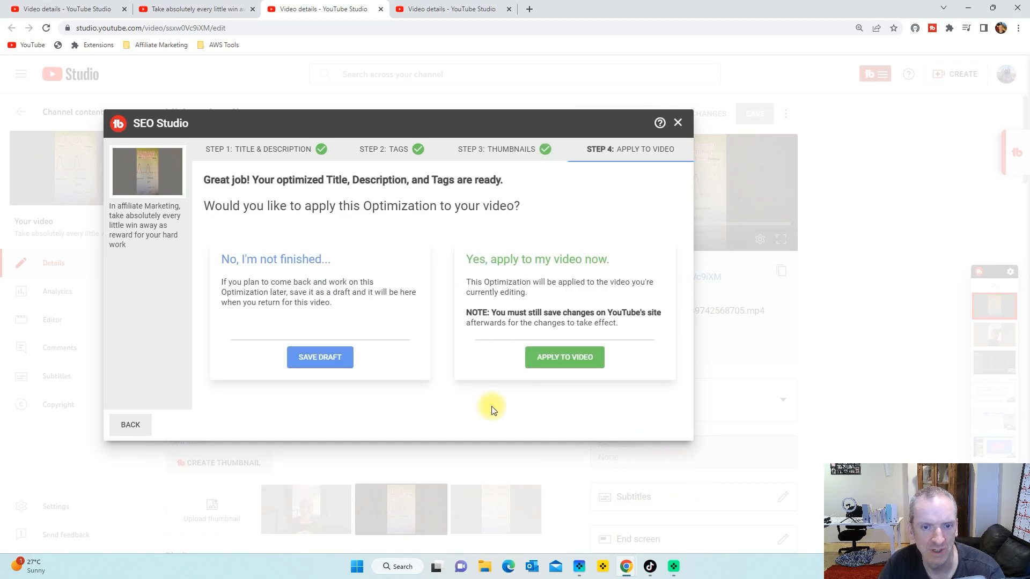
{"action": "left_click", "coordinate": [566, 359]}
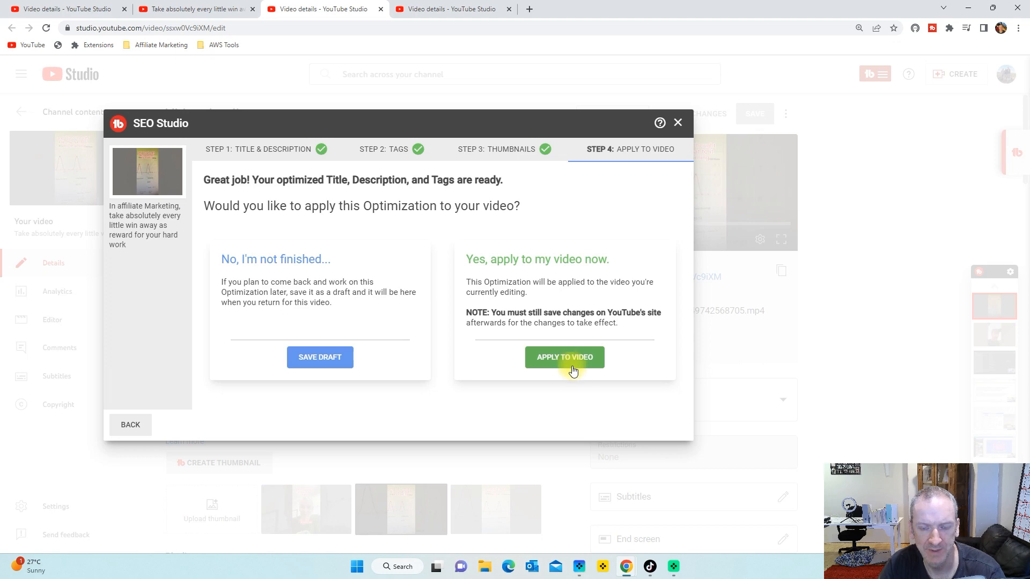
{"action": "left_click", "coordinate": [759, 123]}
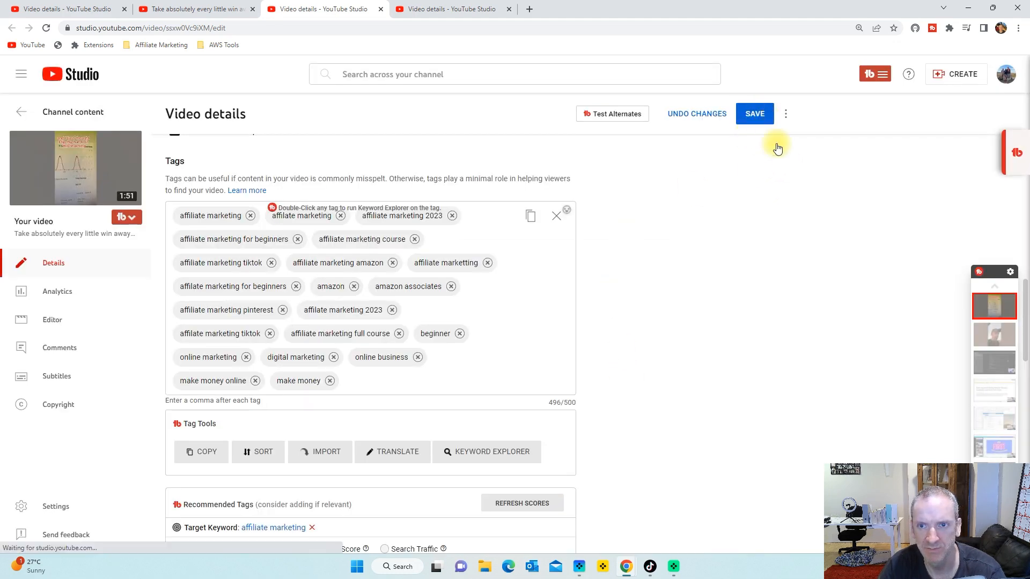
- Reload the video's YouTube watch page with playback paused and examine its TubeBuddy SEO score breakdown in Videolytics
{"action": "left_click", "coordinate": [443, 10]}
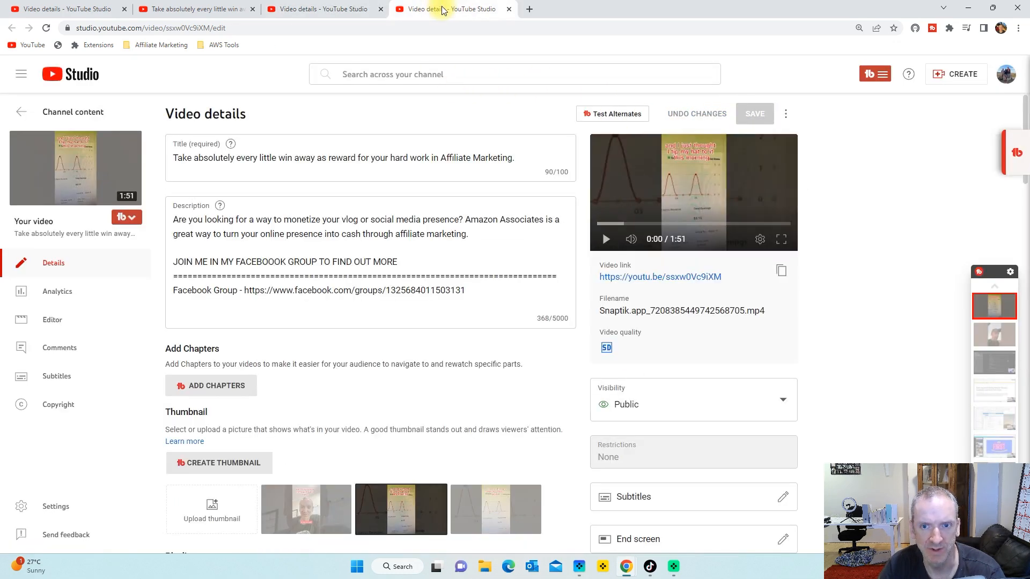
{"action": "left_click", "coordinate": [202, 9]}
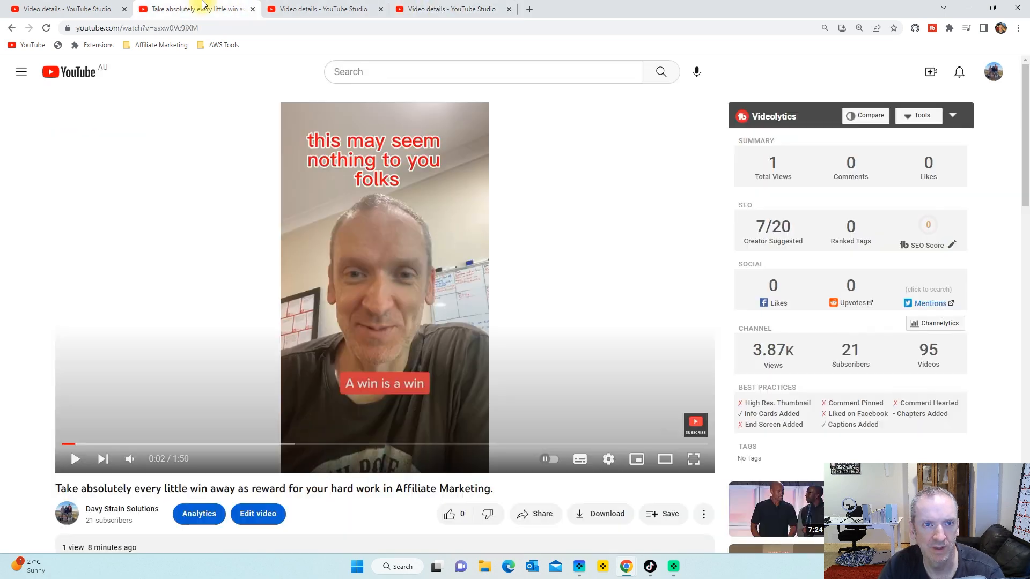
{"action": "left_click", "coordinate": [46, 28]}
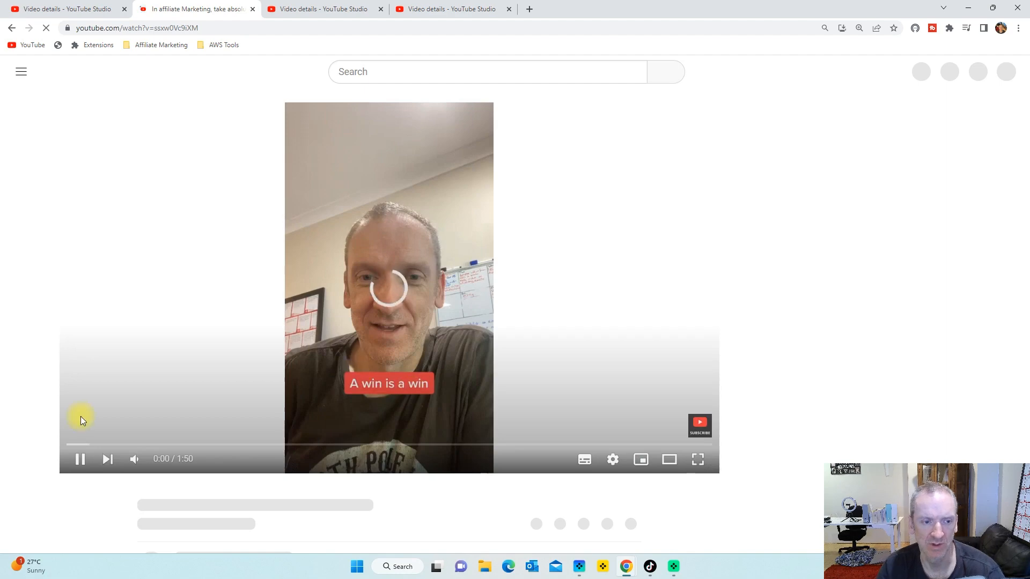
{"action": "left_click", "coordinate": [79, 458]}
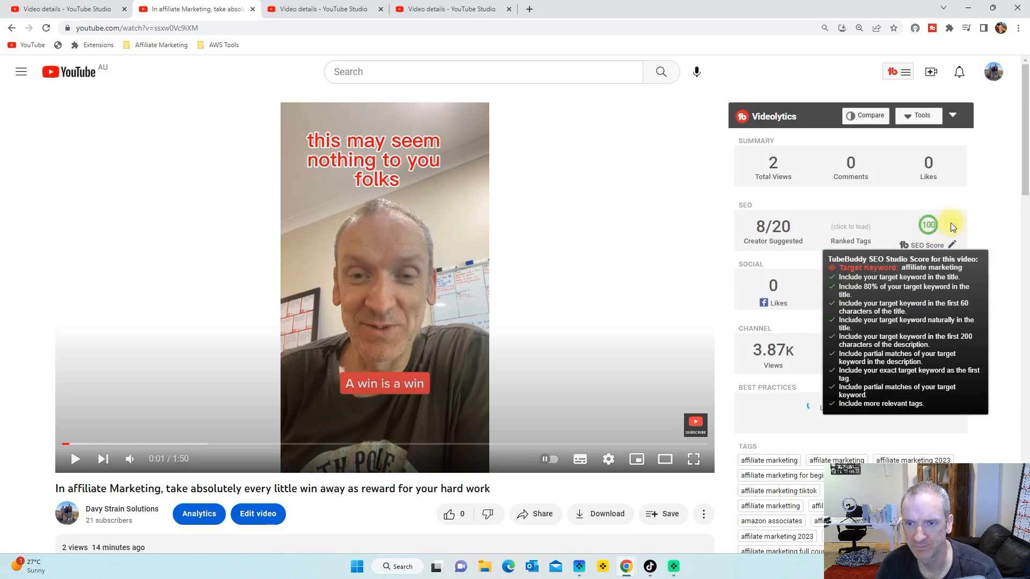
{"action": "mouse_move", "coordinate": [929, 224]}
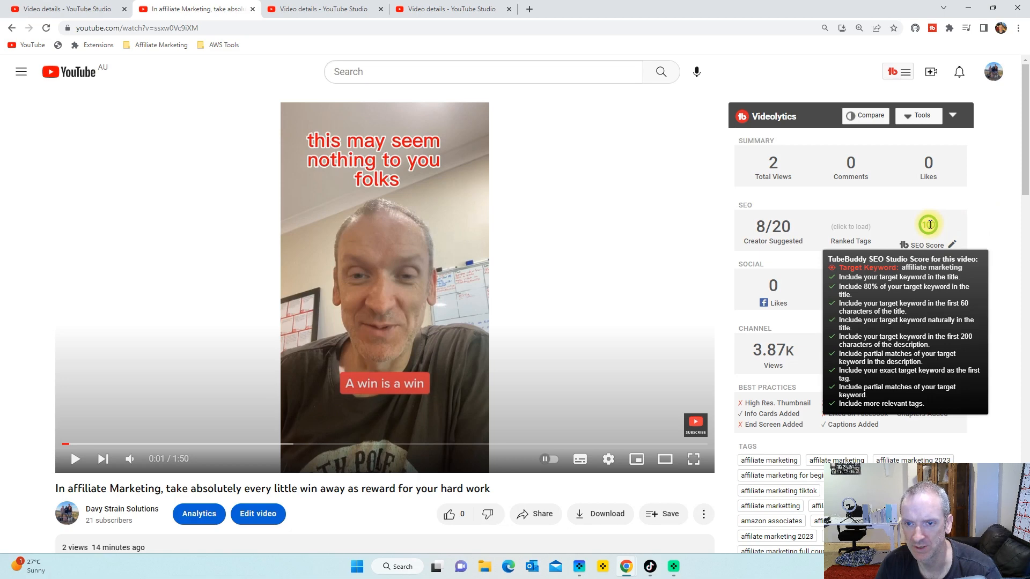